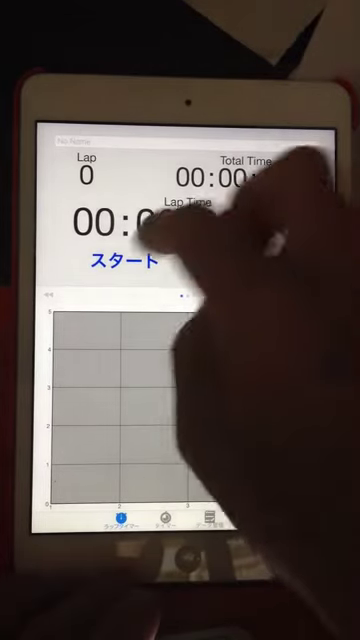
- Start the stopwatch and record the first rapid, evenly spaced laps
click(125, 260)
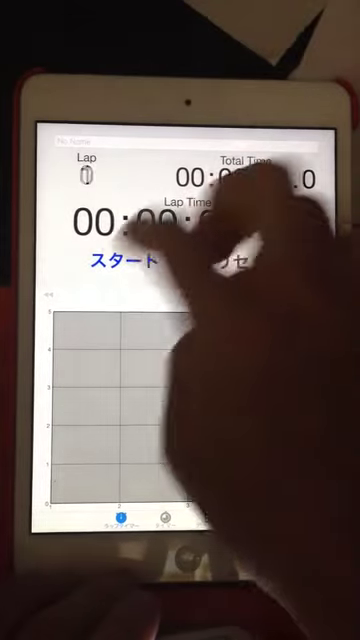
double_click(245, 262)
double_click(245, 262)
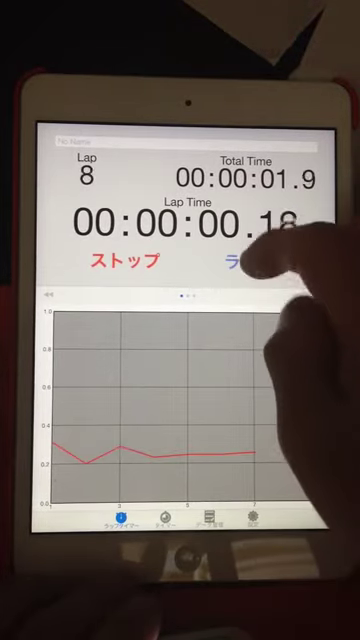
double_click(245, 262)
double_click(245, 262)
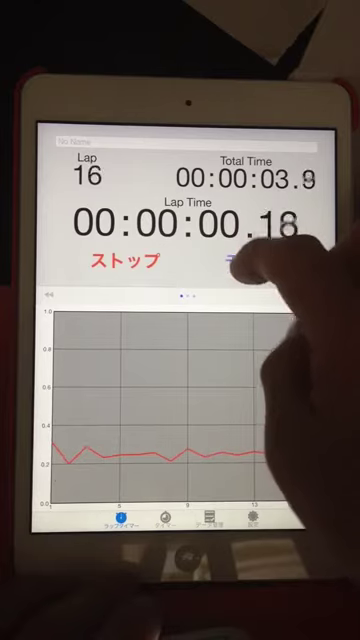
double_click(245, 262)
- Record laps up to 34, then stop the stopwatch at 8.0 seconds
double_click(245, 262)
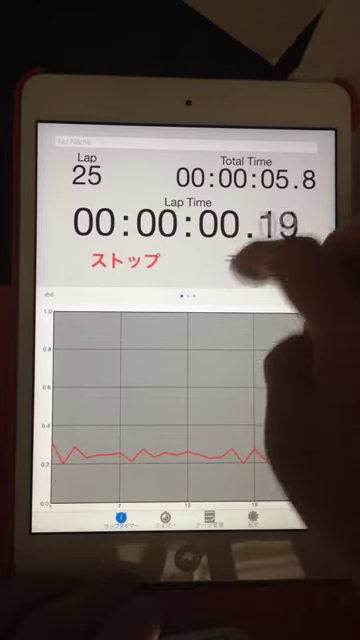
double_click(245, 262)
double_click(245, 262)
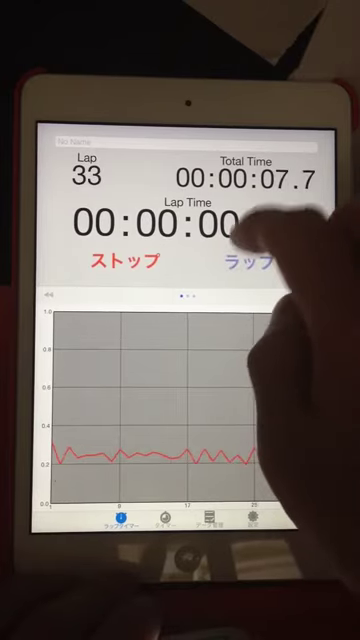
click(245, 262)
click(125, 262)
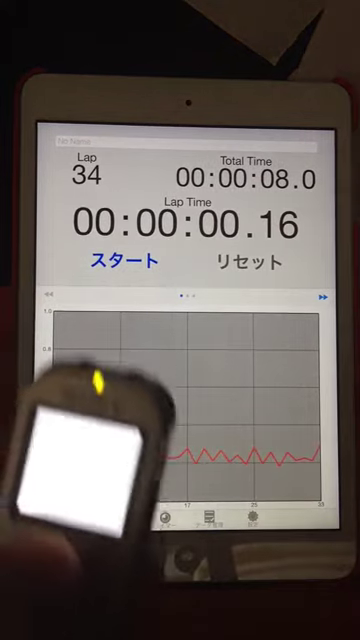